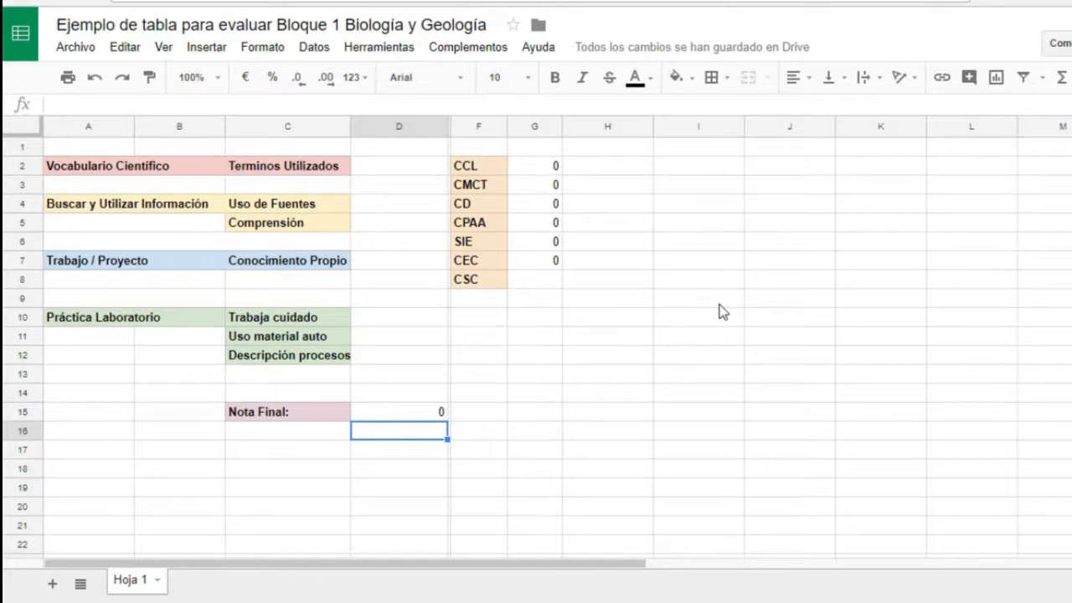
- Examine the four evaluation blocks with their criteria and the weighted formula behind Nota Final
{"action": "left_click", "coordinate": [199, 169]}
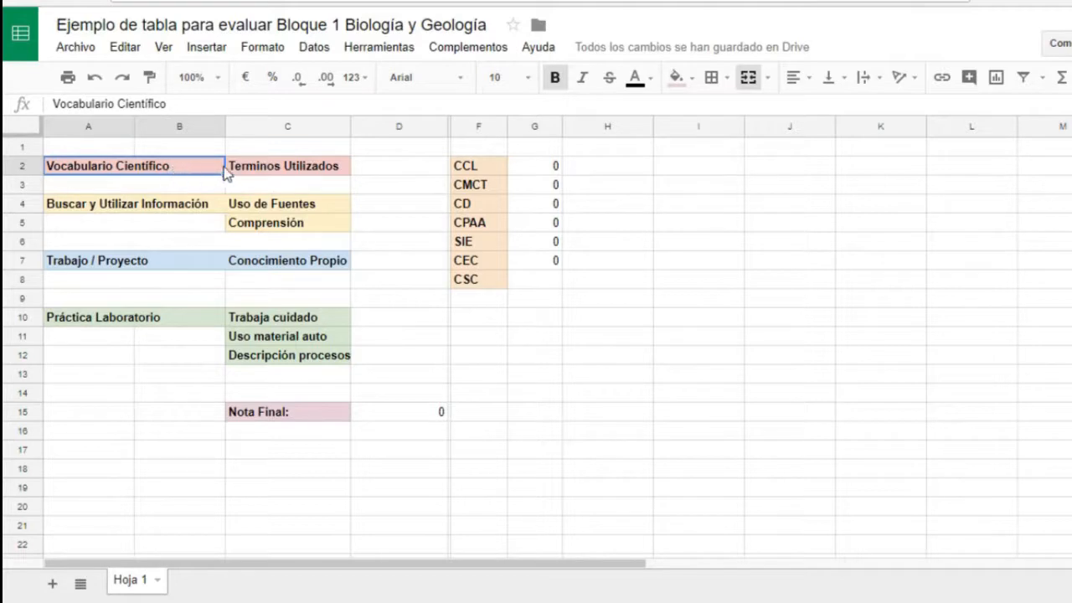
{"action": "left_click", "coordinate": [256, 174]}
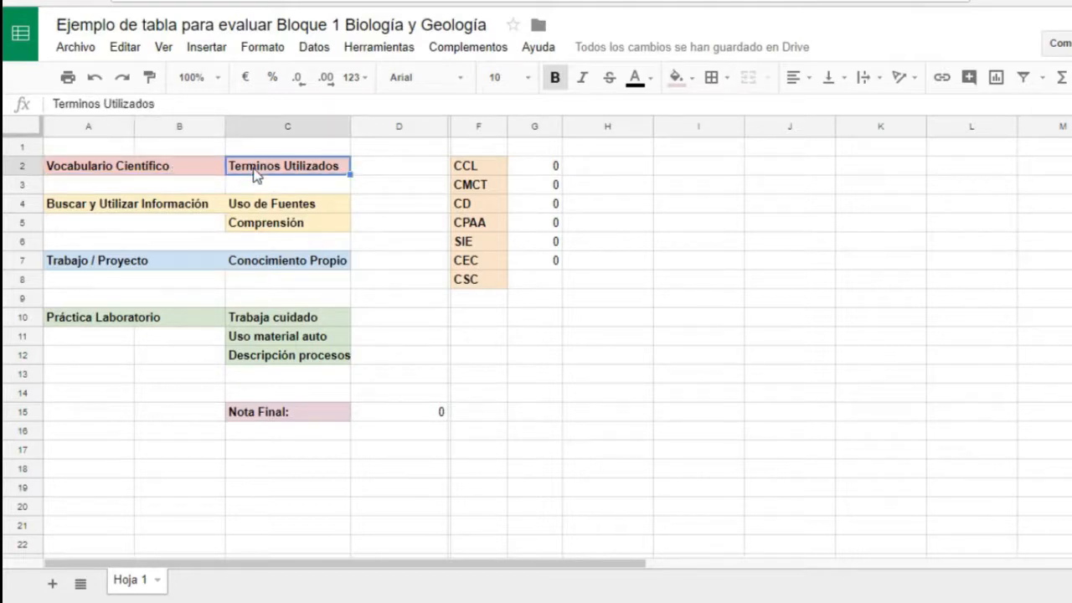
{"action": "left_click", "coordinate": [183, 209]}
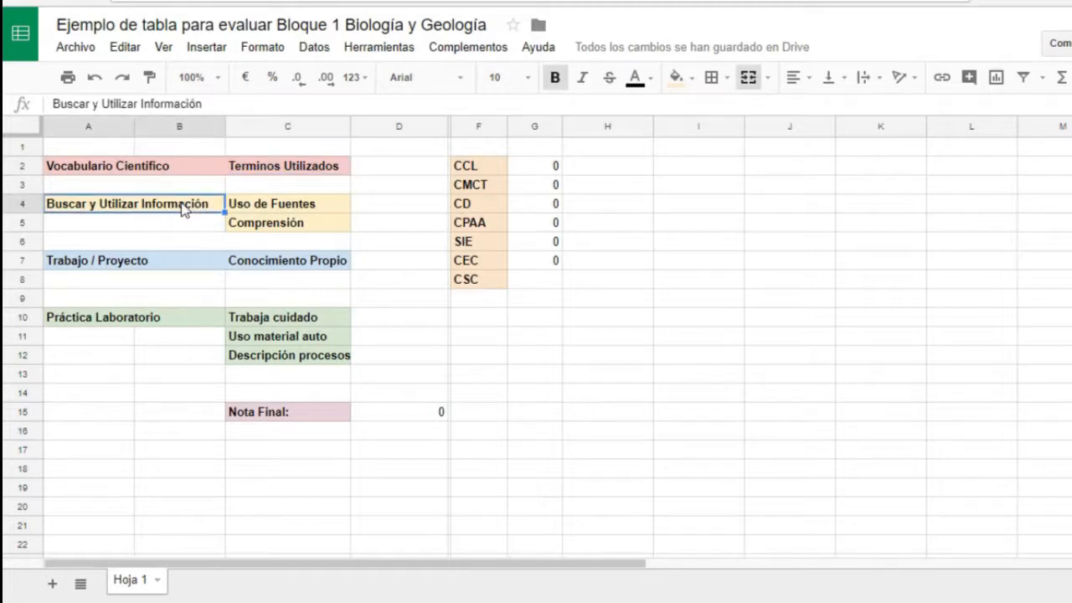
{"action": "left_click", "coordinate": [263, 192]}
{"action": "left_click", "coordinate": [267, 201]}
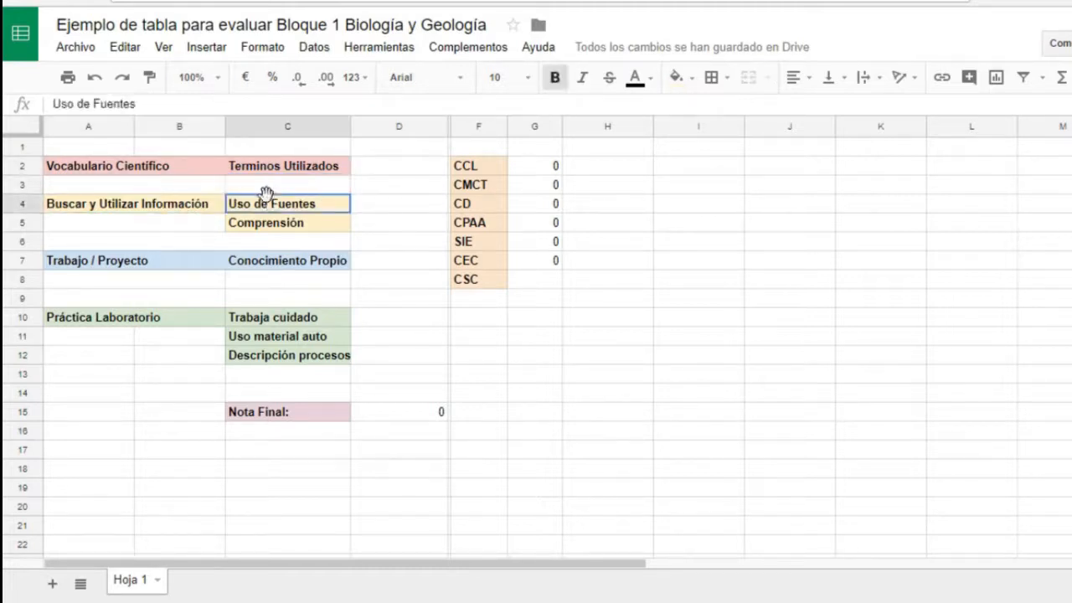
{"action": "left_click", "coordinate": [272, 229]}
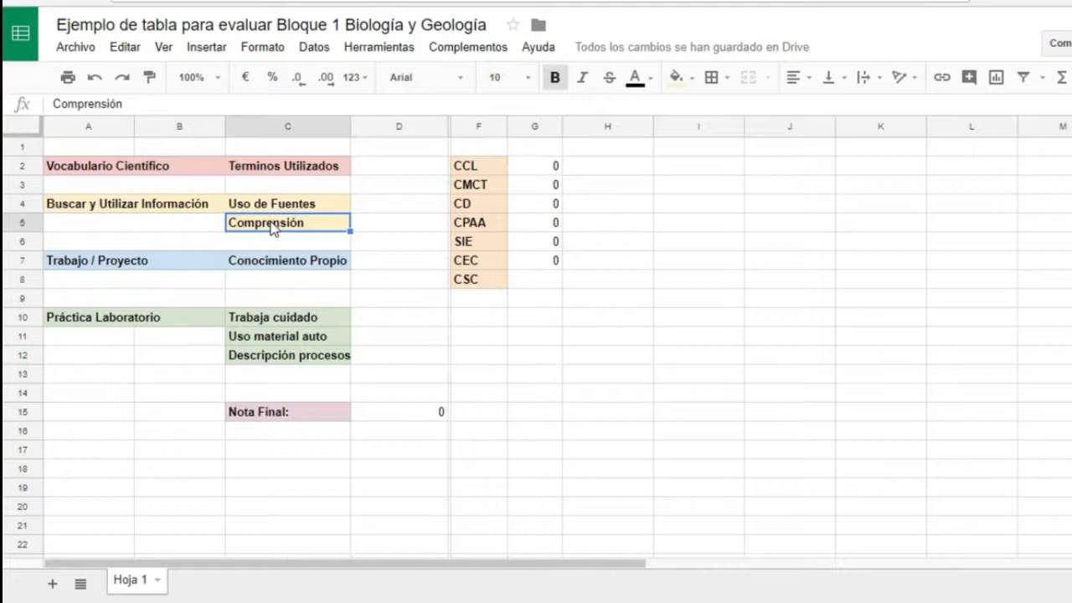
{"action": "left_click", "coordinate": [167, 258]}
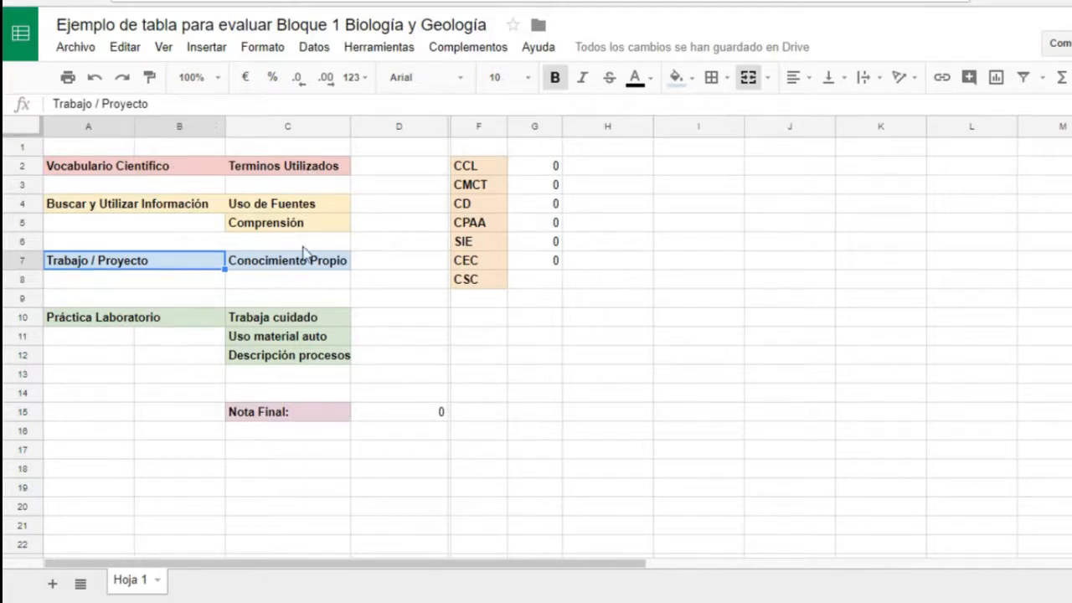
{"action": "left_click", "coordinate": [153, 173]}
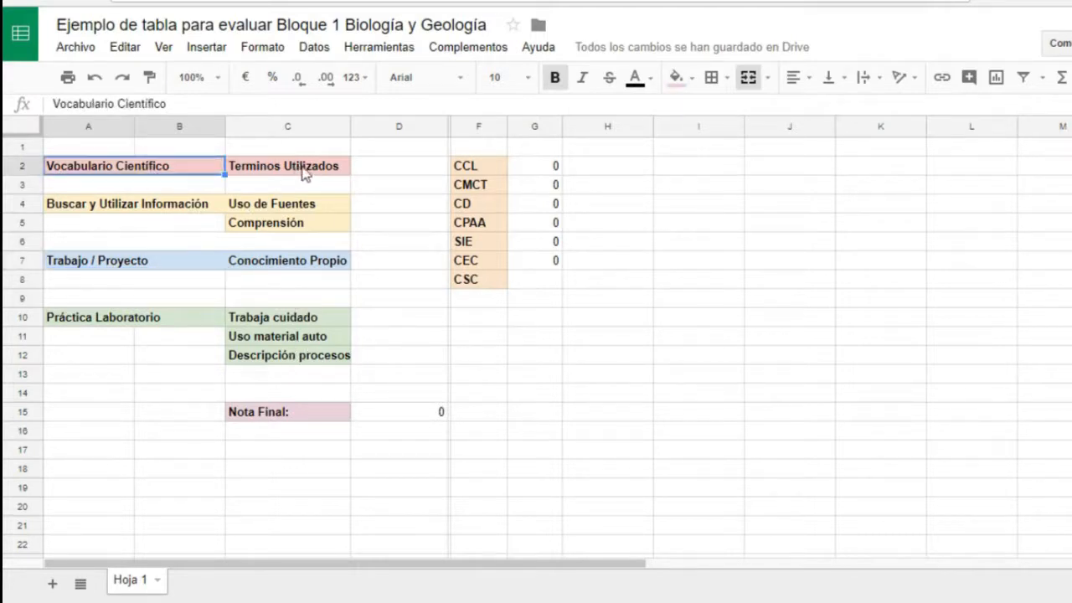
{"action": "left_click", "coordinate": [180, 191]}
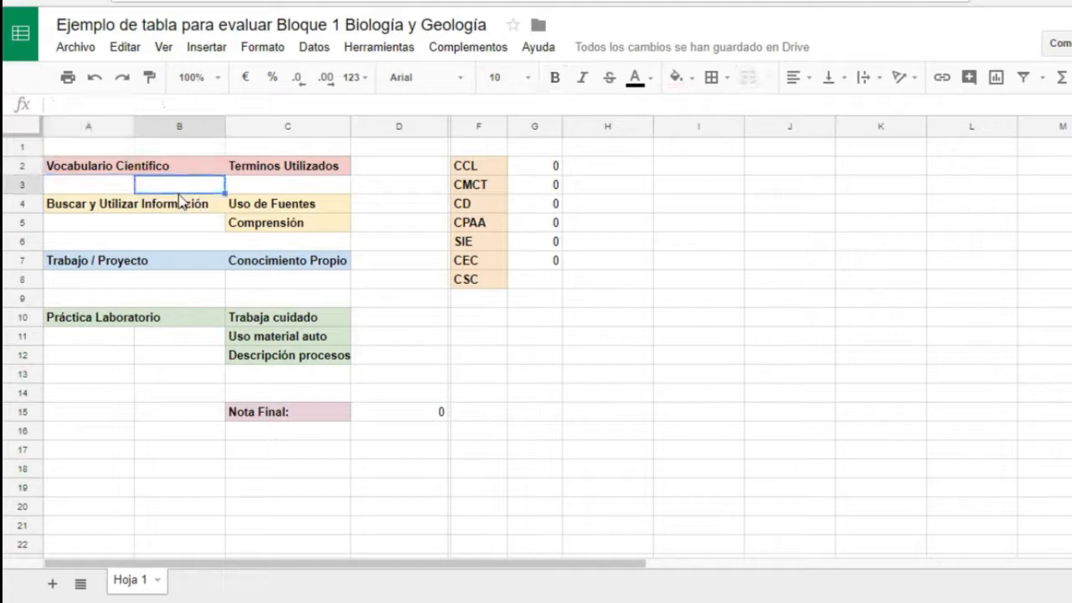
{"action": "left_click", "coordinate": [154, 207]}
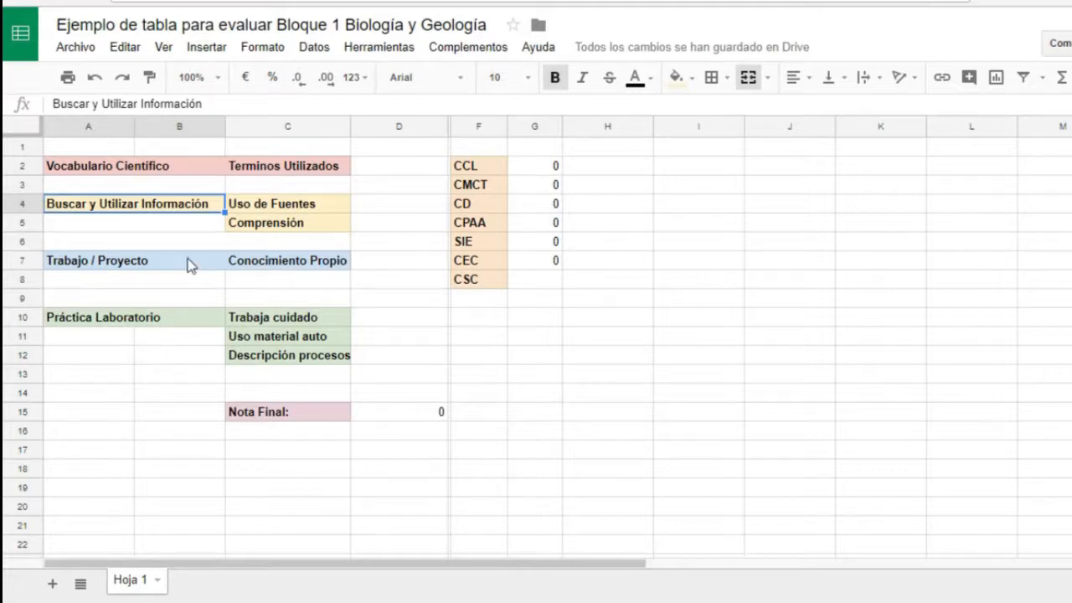
{"action": "left_click", "coordinate": [277, 250]}
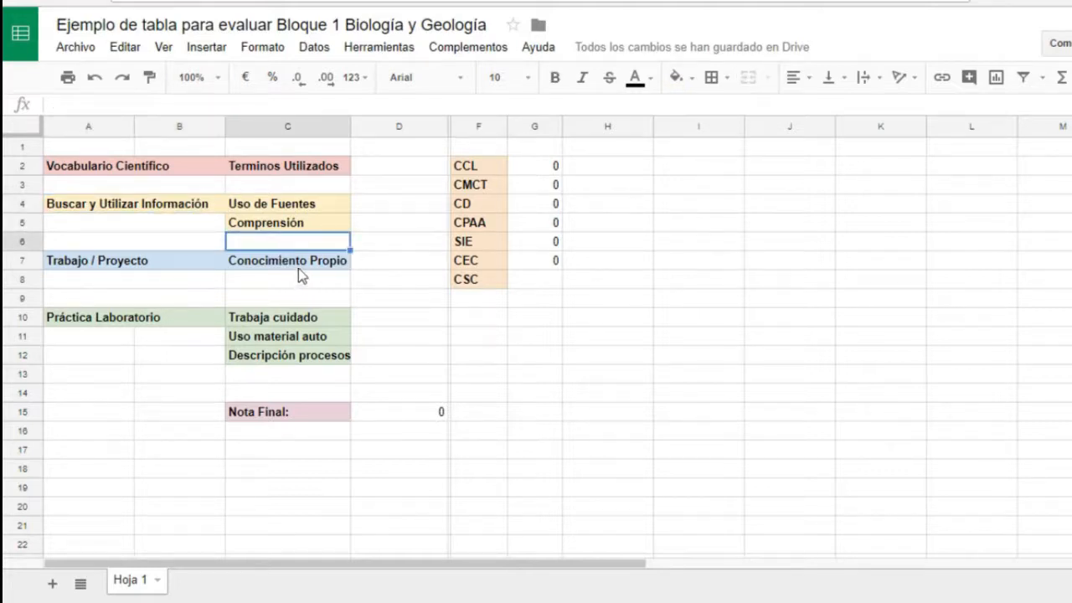
{"action": "left_click", "coordinate": [299, 264]}
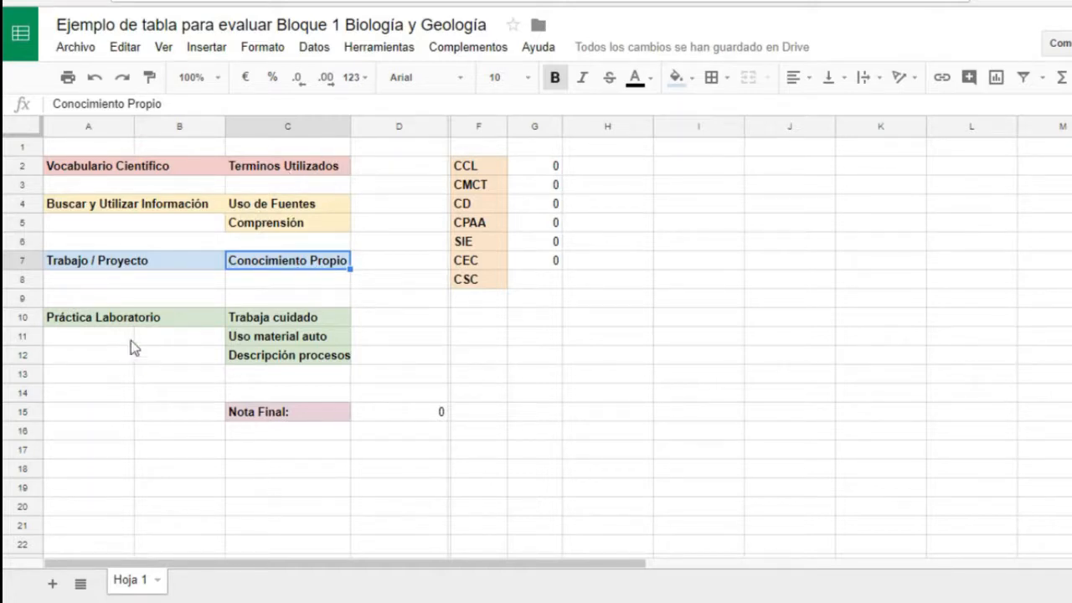
{"action": "left_click", "coordinate": [167, 316]}
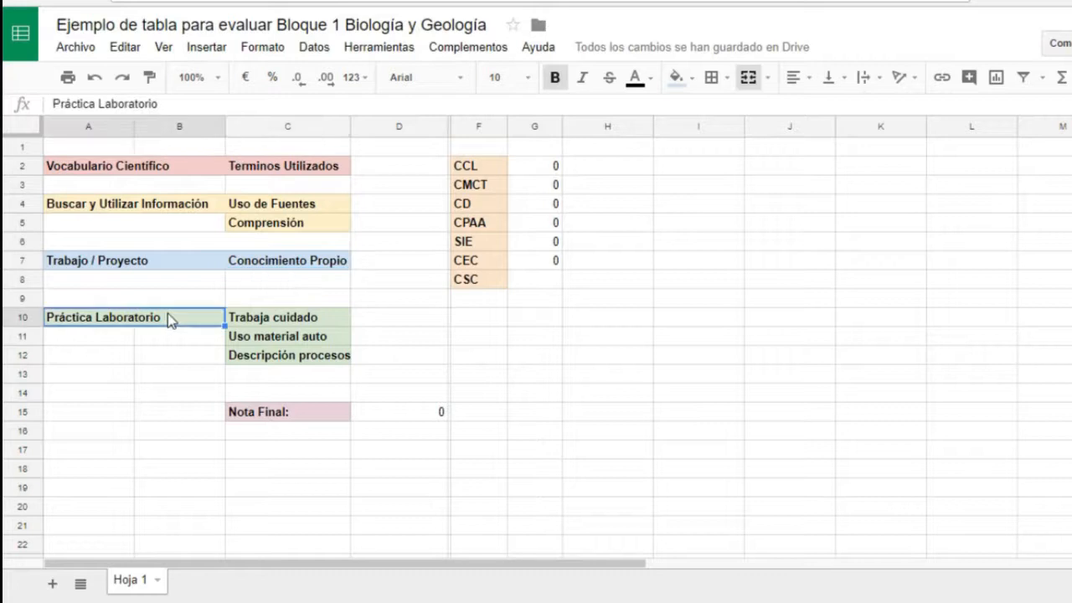
{"action": "left_click", "coordinate": [265, 323]}
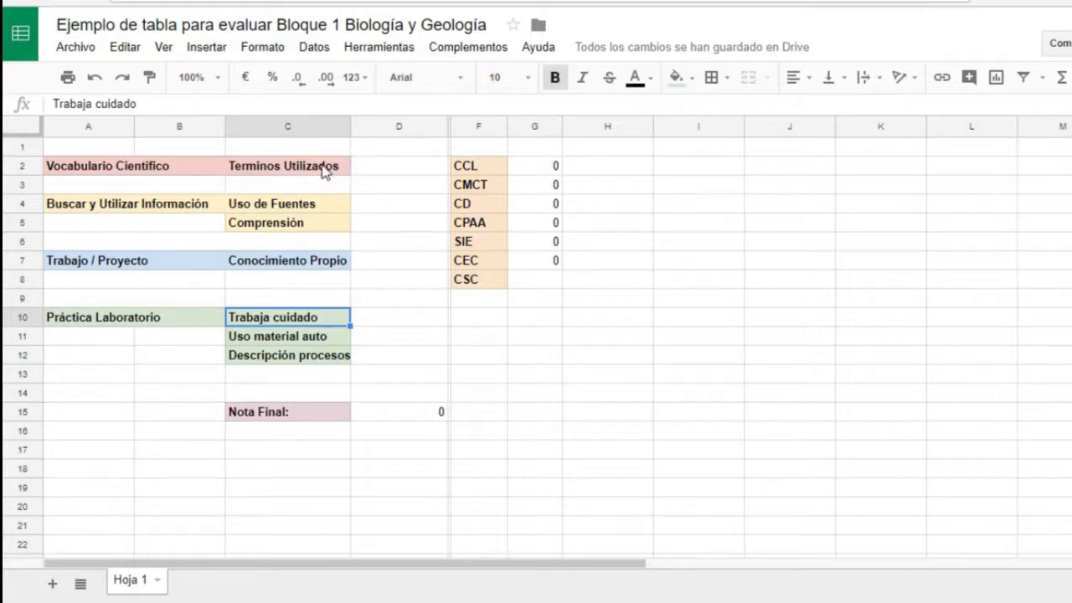
{"action": "left_click", "coordinate": [300, 419]}
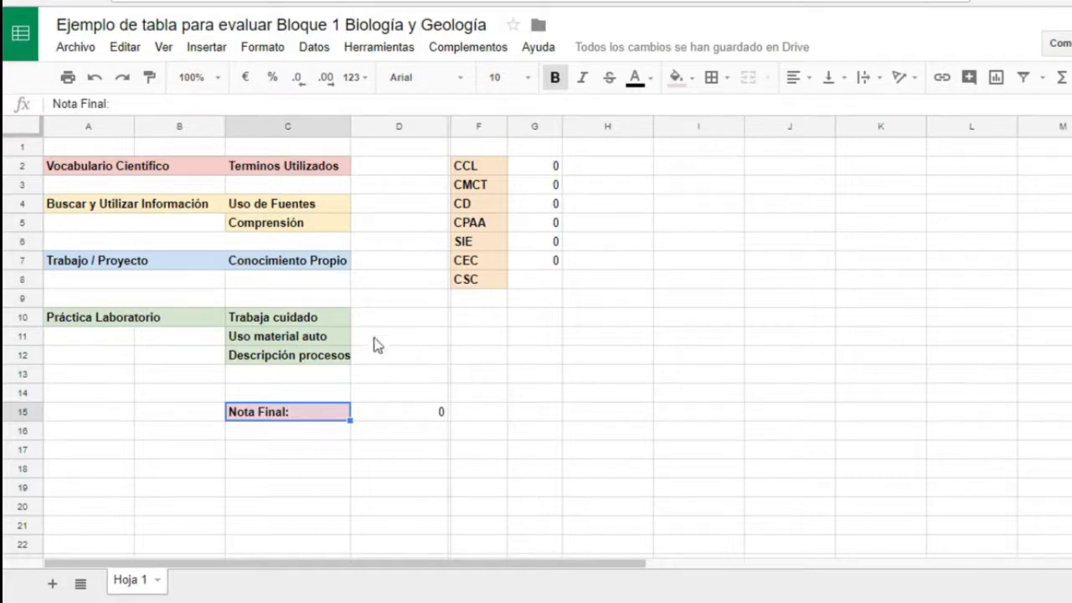
{"action": "left_click", "coordinate": [390, 405]}
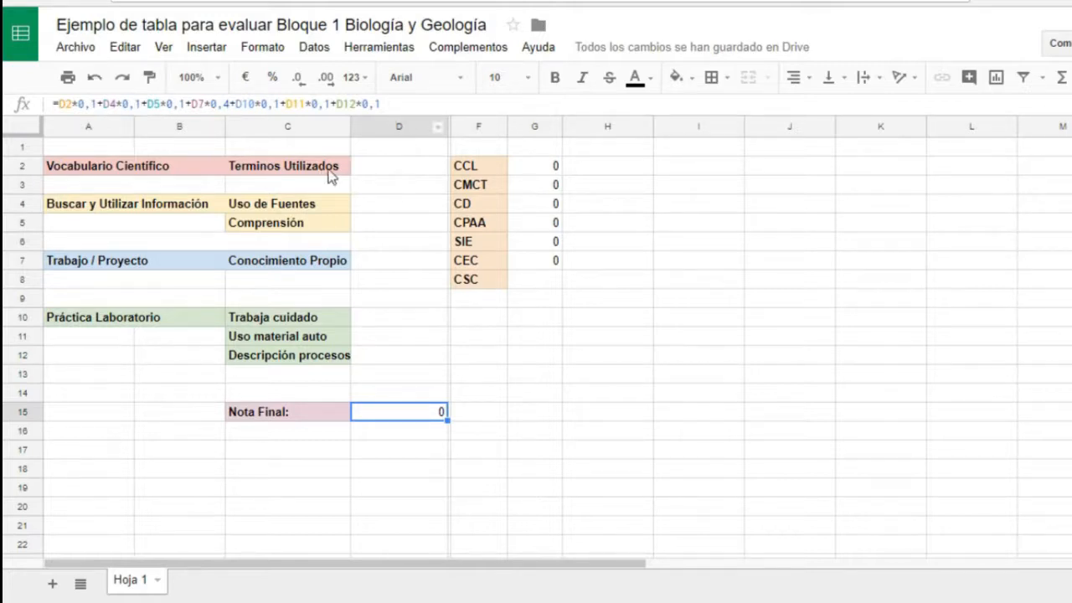
- Enter the grades 6 for Terminos Utilizados, 7 for Uso de Fuentes and 8 for Comprensión in column D
{"action": "left_click", "coordinate": [393, 164]}
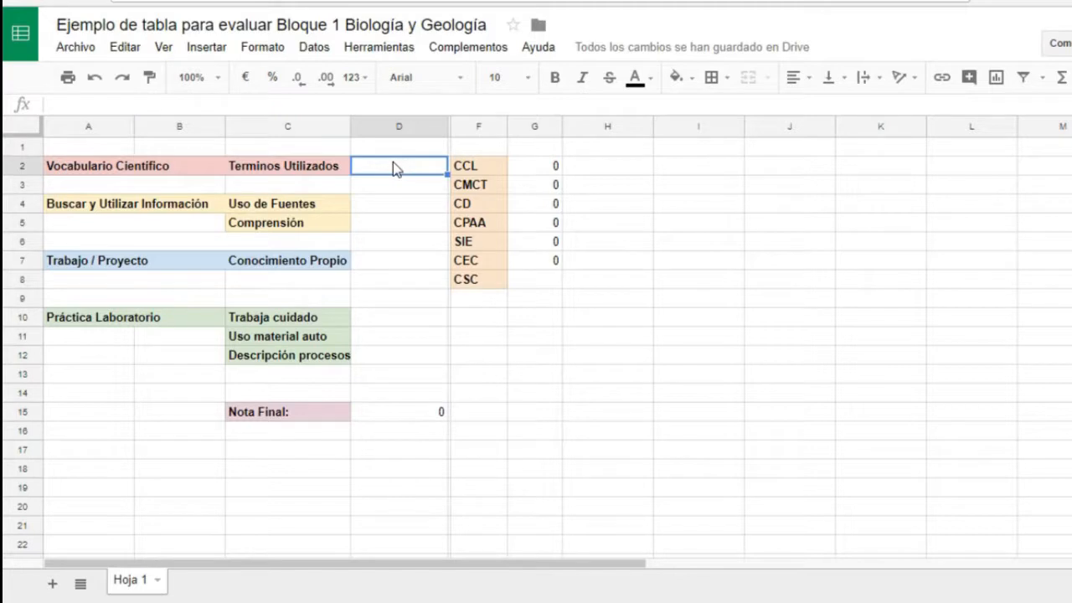
{"action": "type", "text": "6"}
{"action": "left_click", "coordinate": [409, 211]}
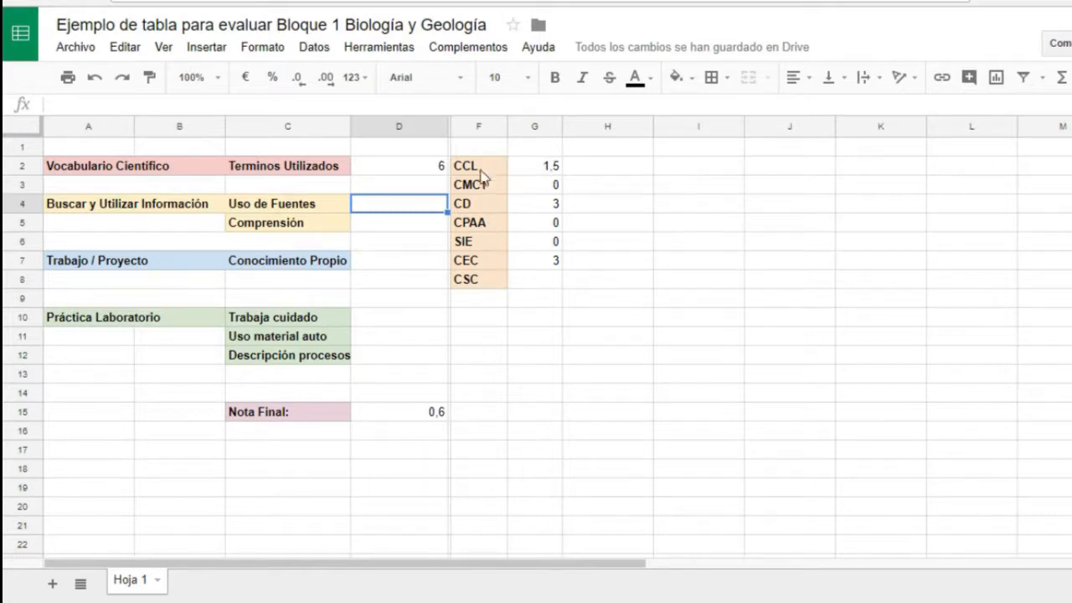
{"action": "type", "text": "7"}
{"action": "key", "text": "Left"}
{"action": "key", "text": "Down"}
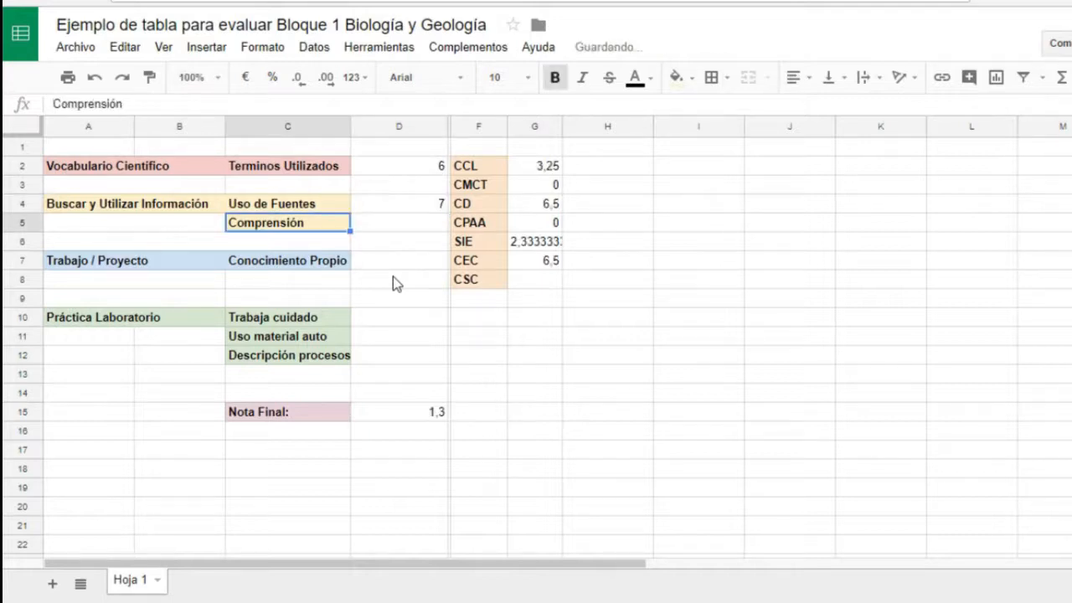
{"action": "key", "text": "Right"}
{"action": "type", "text": "8"}
{"action": "key", "text": "Return"}
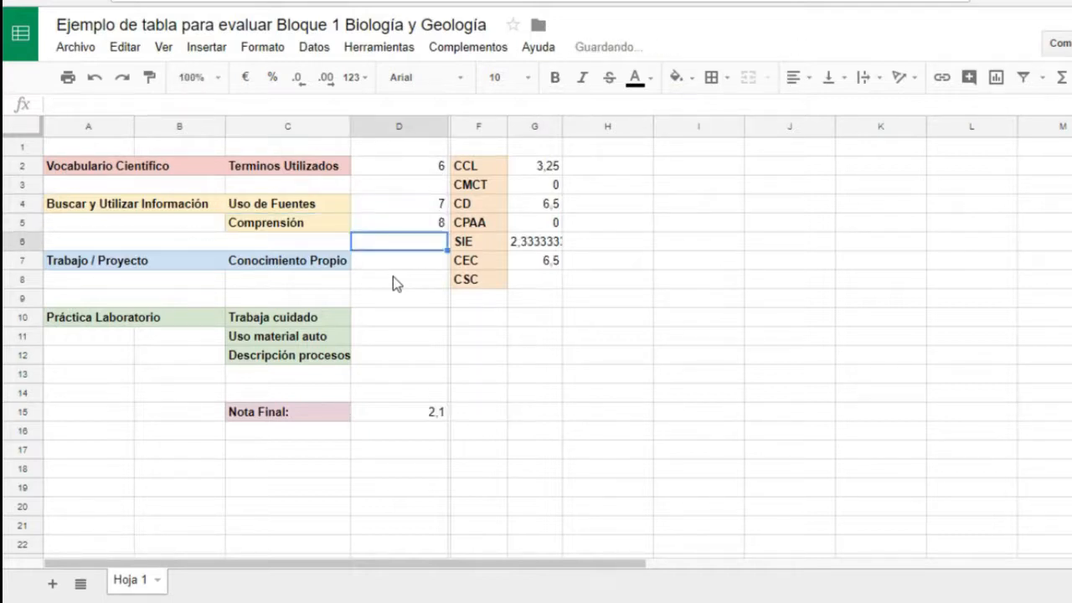
- Enter 7 for Conocimiento Propio and 8, 7 and 6 for the three Práctica Laboratorio criteria, Trabaja cuidado through Descripción procesos
{"action": "key", "text": "Down"}
{"action": "type", "text": "7"}
{"action": "key", "text": "Return"}
{"action": "key", "text": "Down"}
{"action": "key", "text": "Down"}
{"action": "type", "text": "8"}
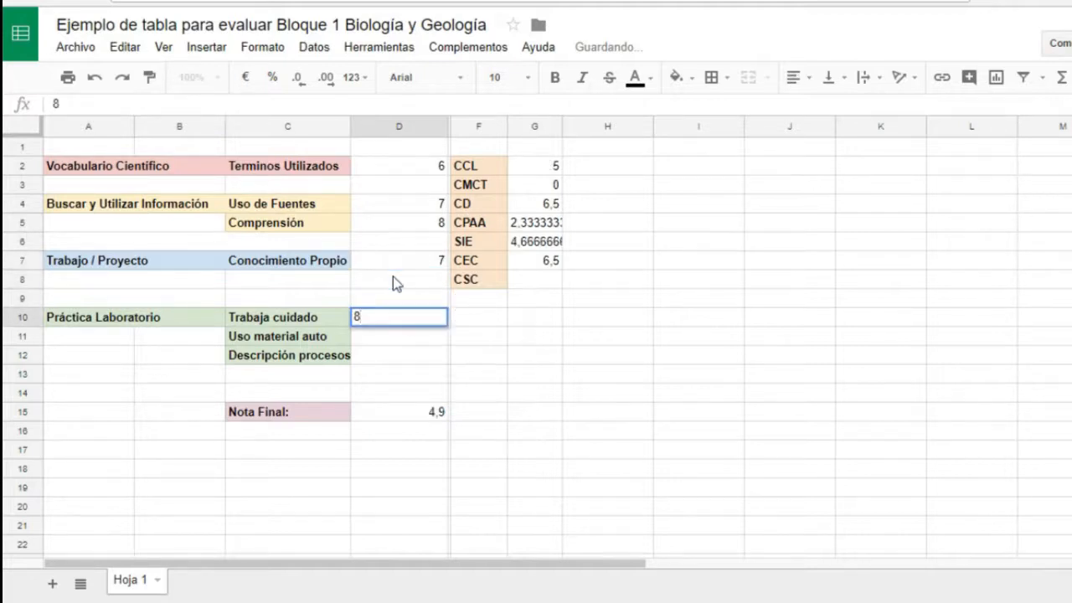
{"action": "key", "text": "Return"}
{"action": "type", "text": "7"}
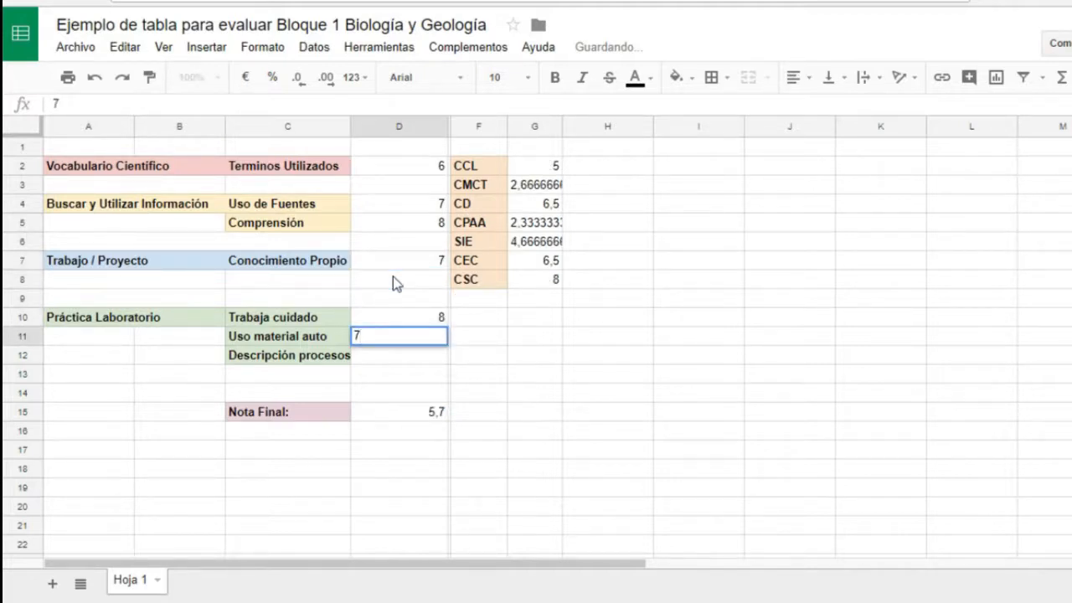
{"action": "key", "text": "Return"}
{"action": "type", "text": "6"}
{"action": "key", "text": "Return"}
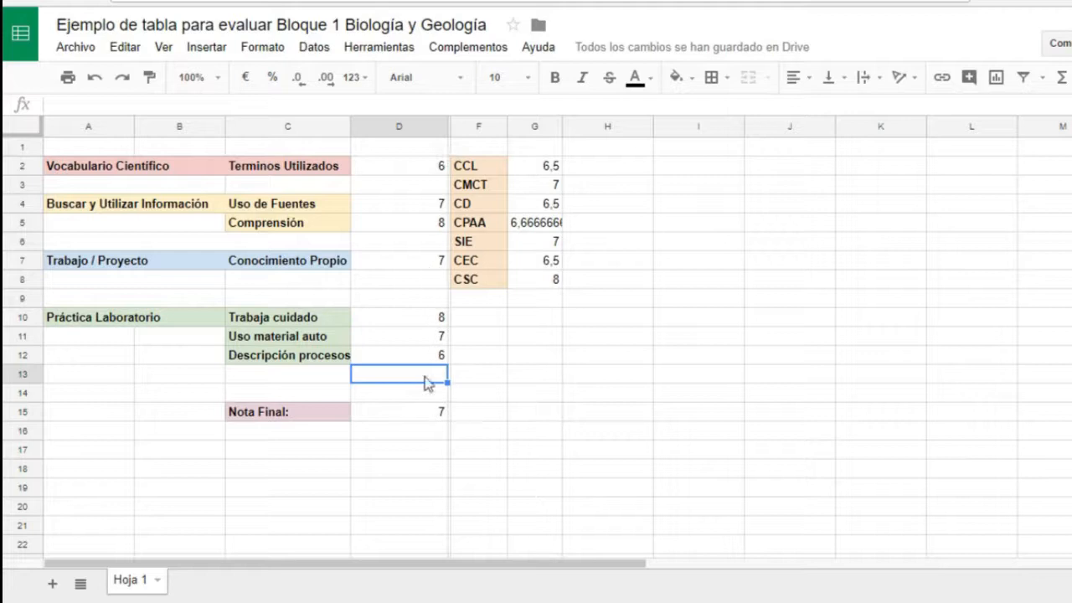
- Inspect the formulas that calculate Nota Final and the competency grades for CCL, CMCT and CD
{"action": "left_click", "coordinate": [410, 415]}
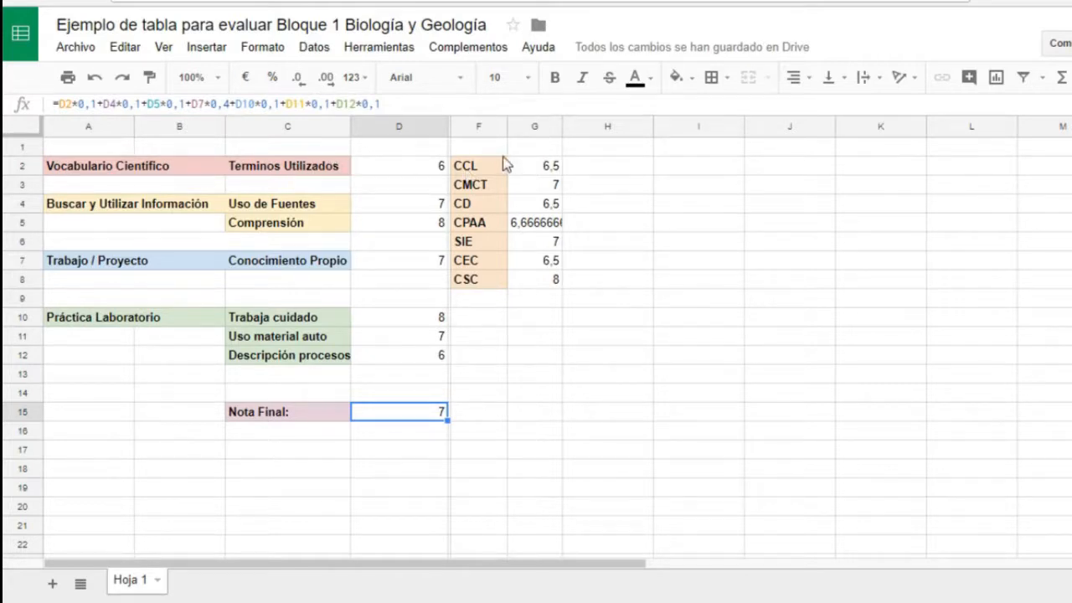
{"action": "left_click", "coordinate": [549, 168]}
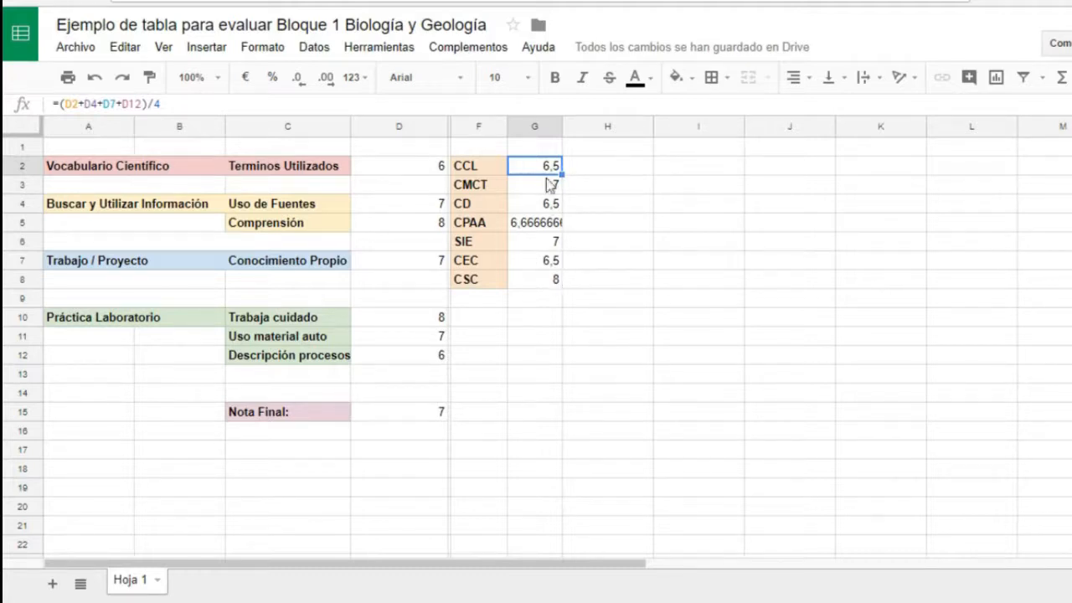
{"action": "key", "text": "Down"}
{"action": "key", "text": "Down"}
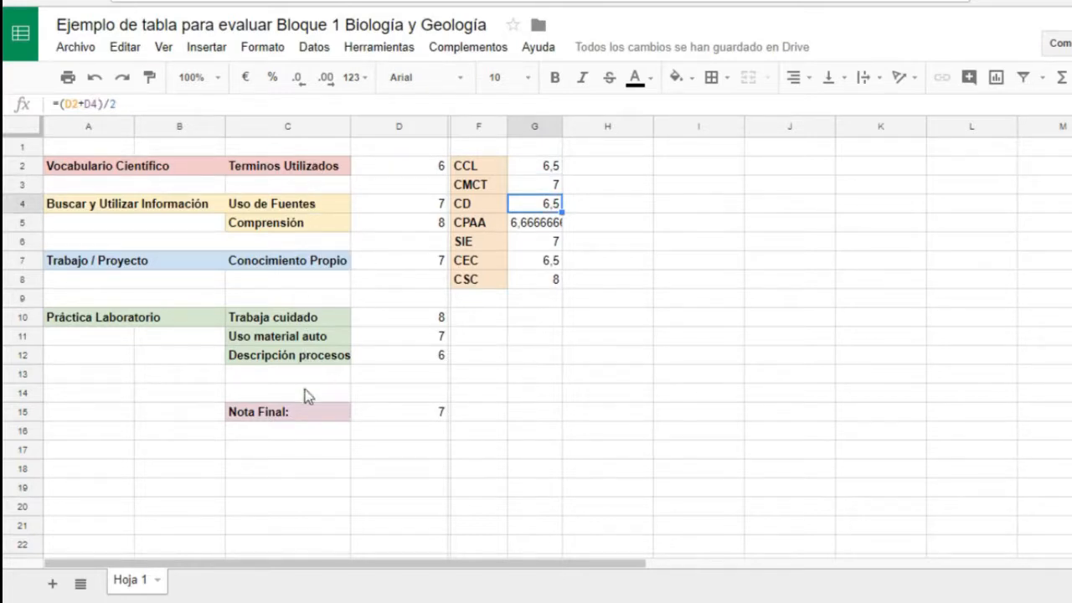
{"action": "left_click", "coordinate": [442, 413]}
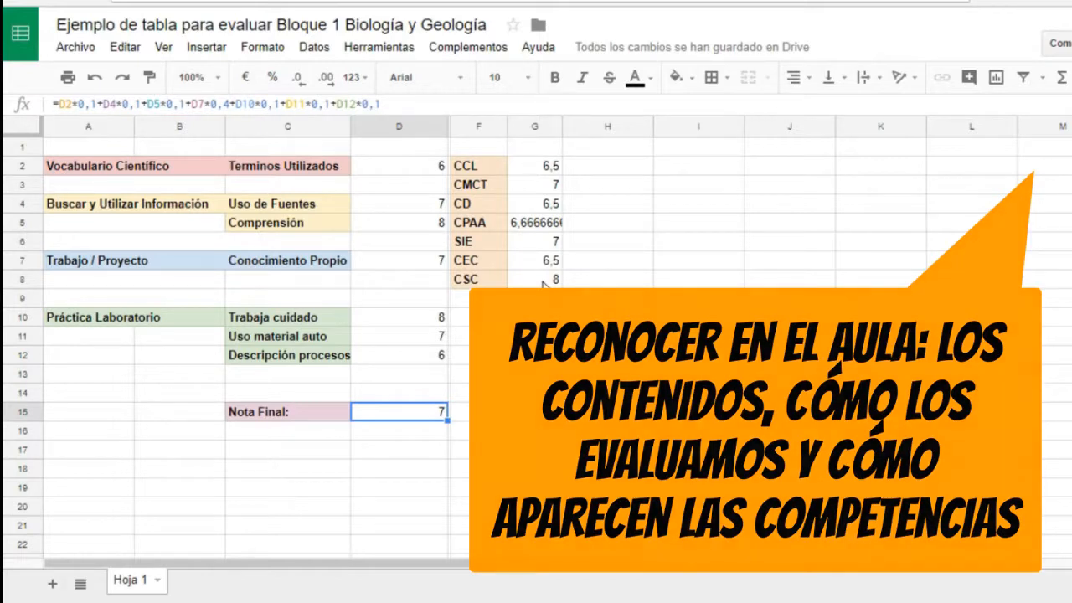
{"action": "left_click", "coordinate": [495, 170]}
{"action": "key", "text": "Right"}
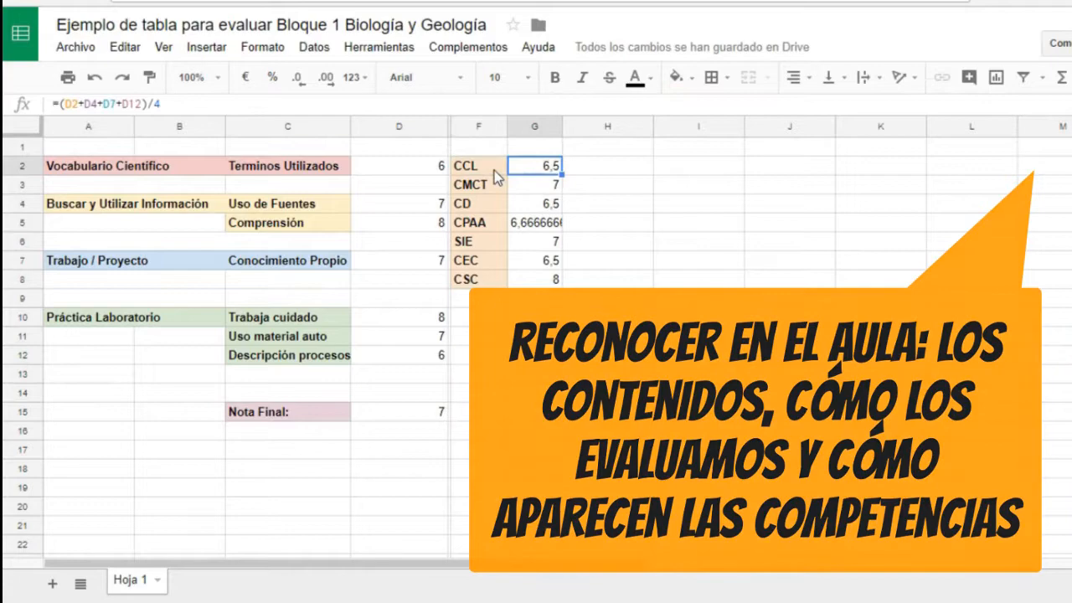